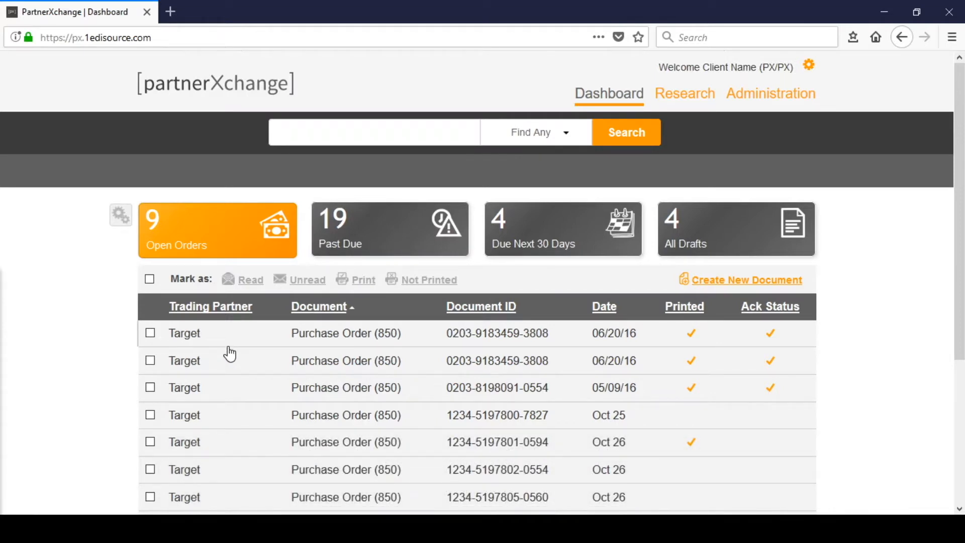
click(404, 338)
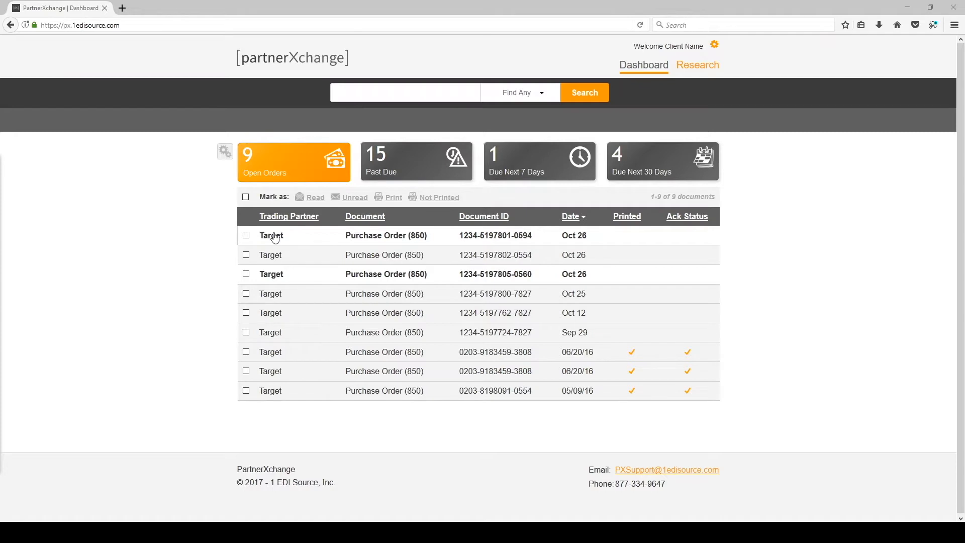
click(323, 243)
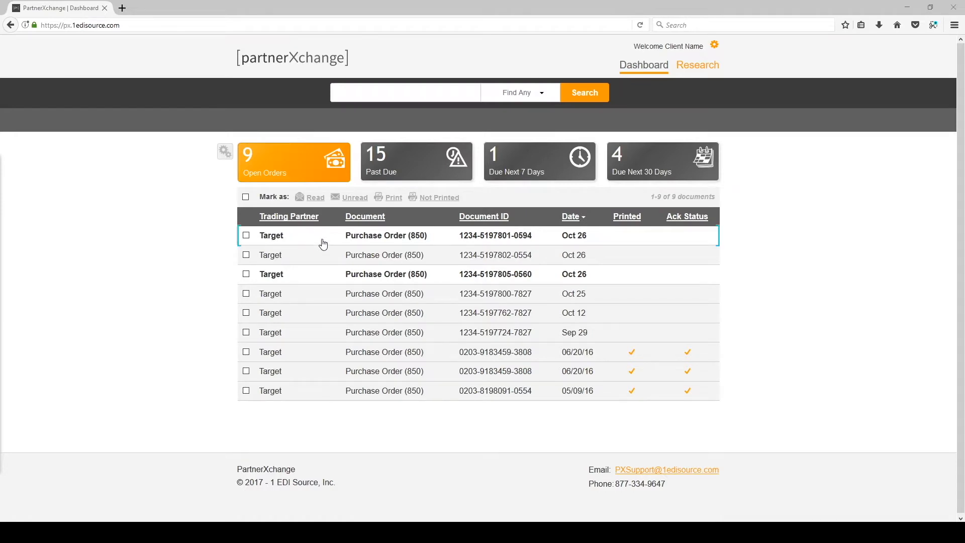
click(457, 242)
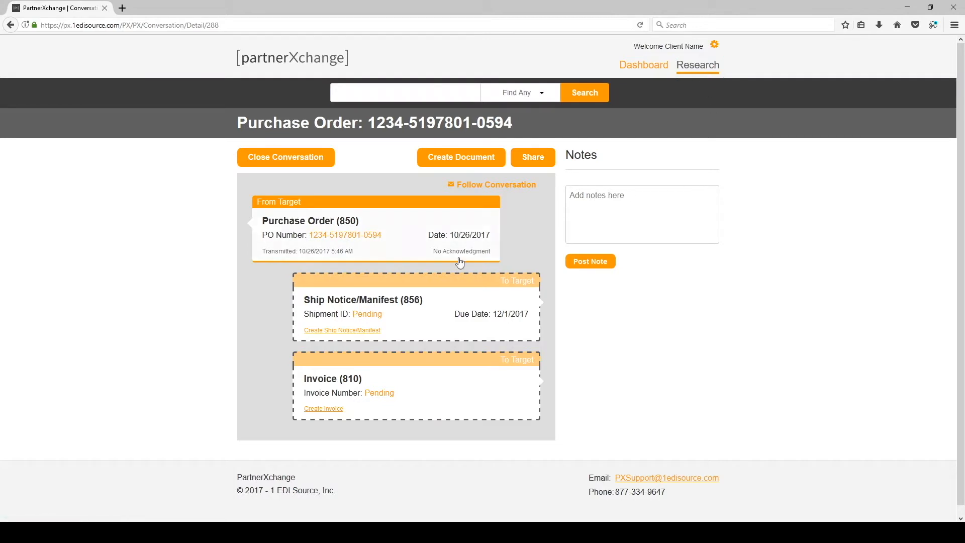
click(357, 331)
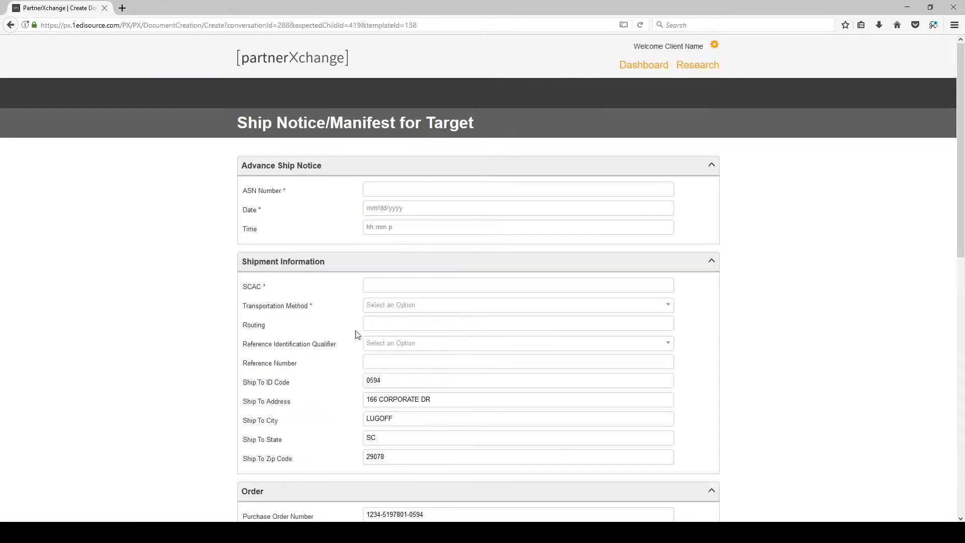
click(433, 188)
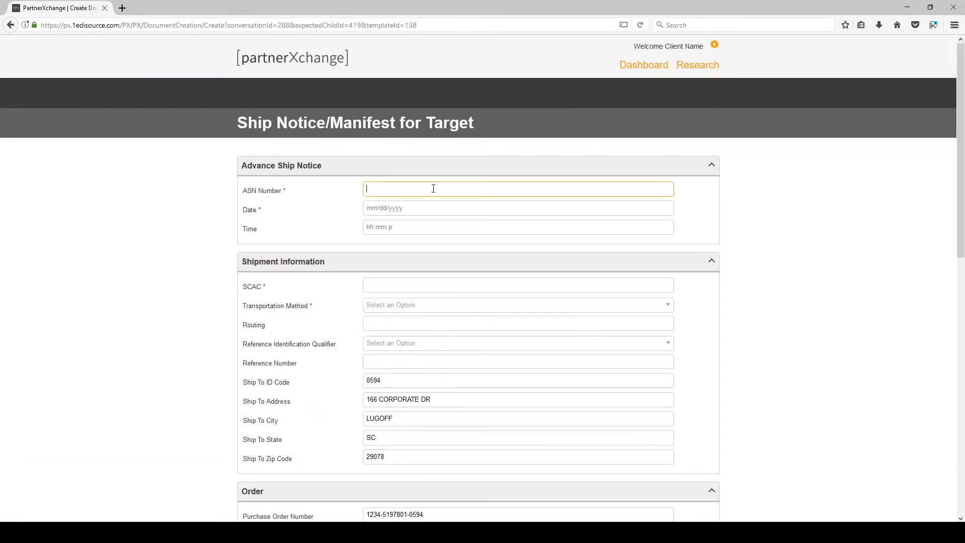
- Set the ship notice date to November 2, 2017 and fill in the shipment time
click(391, 211)
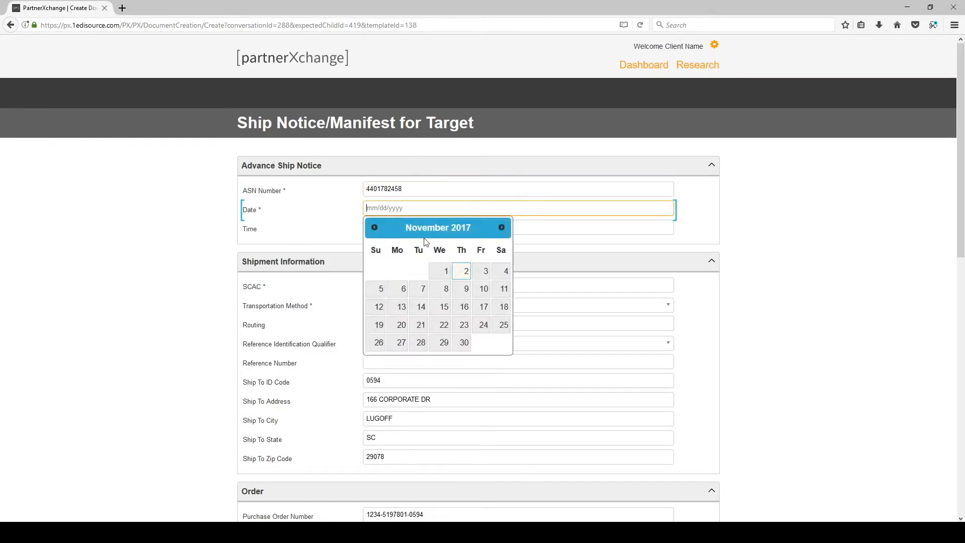
click(461, 273)
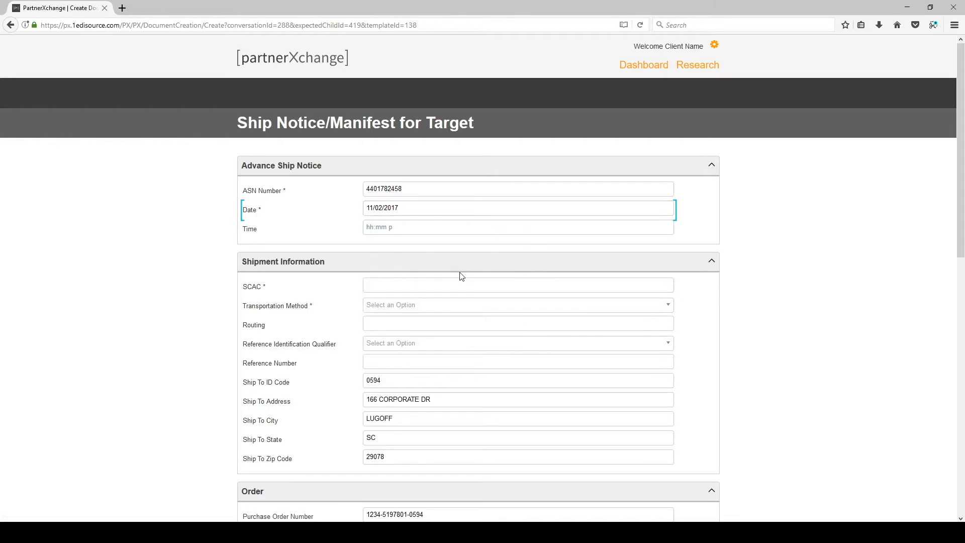
click(392, 227)
scroll(833, 252, down, 5)
scroll(837, 253, up, 2)
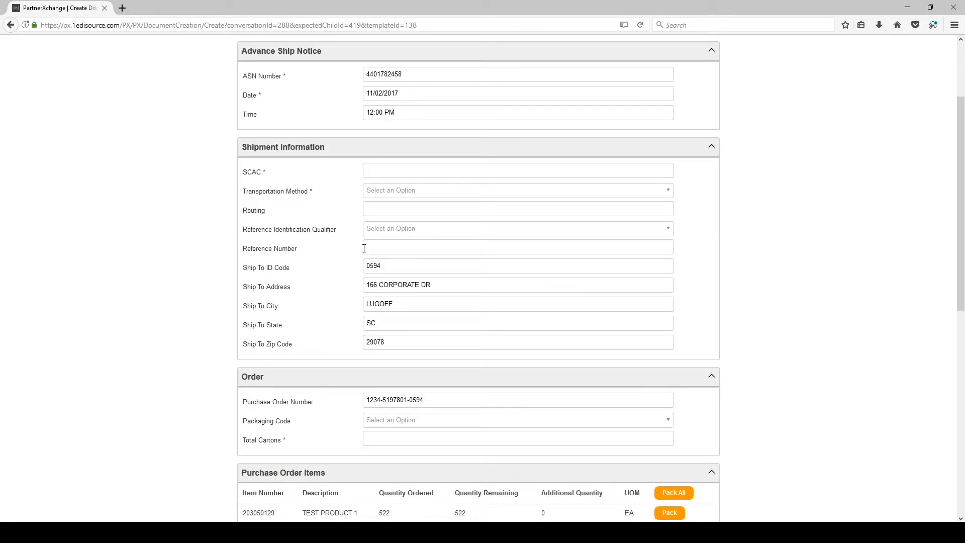
scroll(364, 249, down, 2)
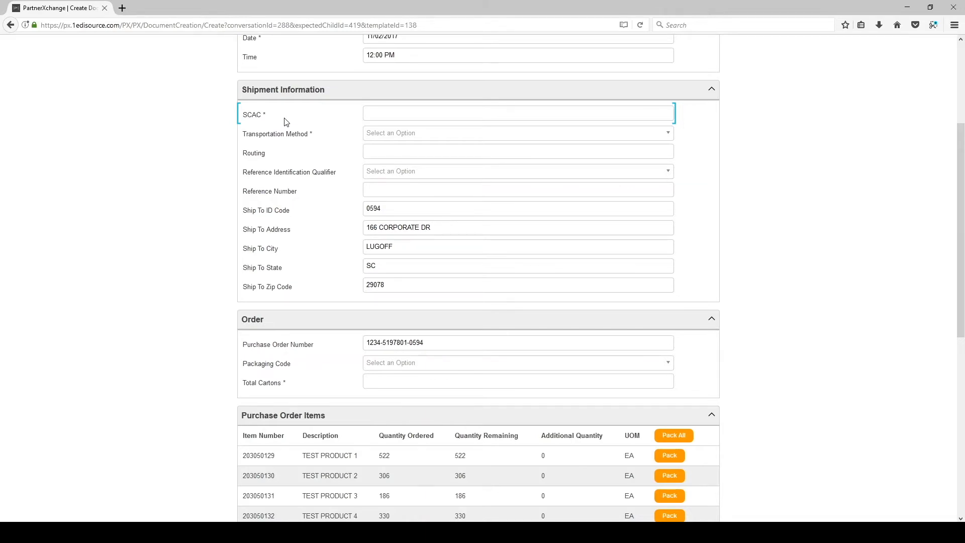
- Enter carrier SCAC FDEG, Motor transportation method and FedEx Ground routing
click(425, 114)
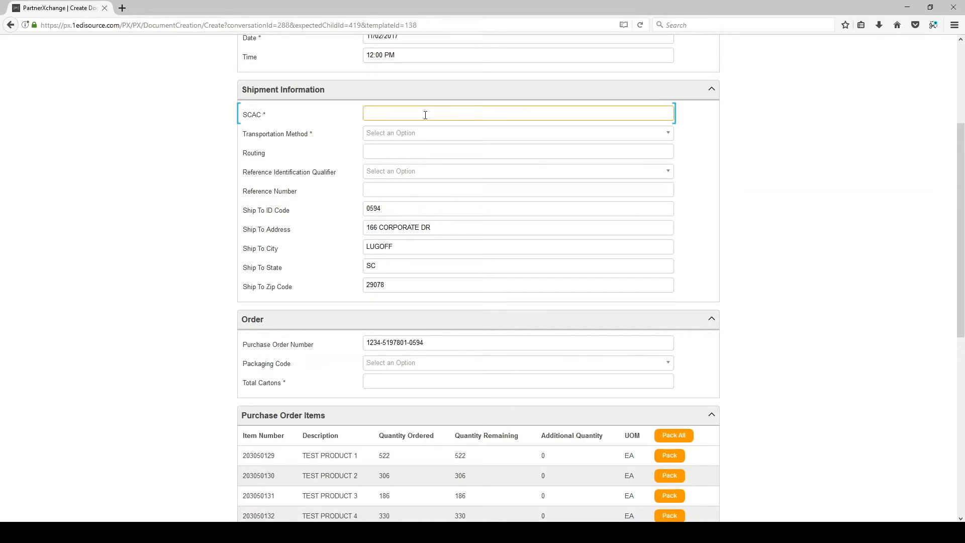
text(FDEG)
click(417, 135)
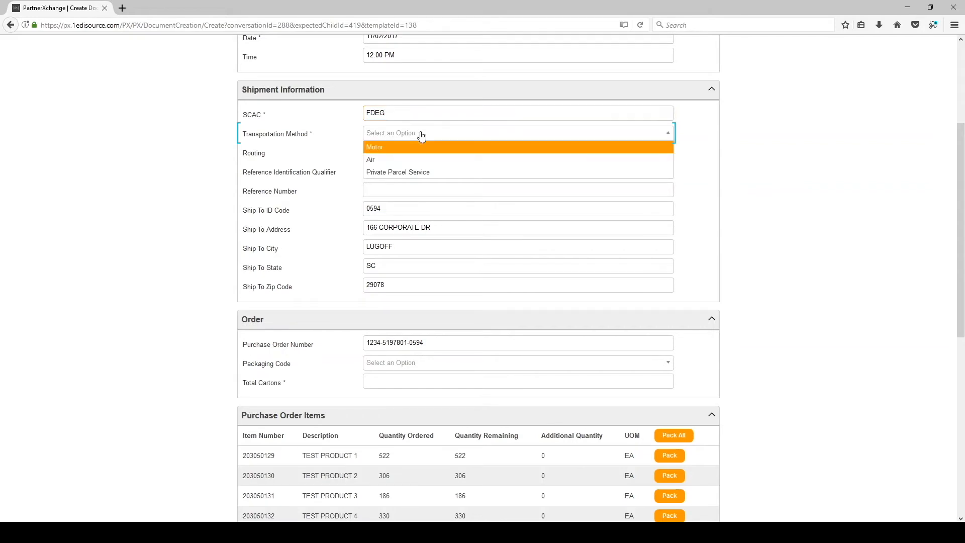
click(388, 149)
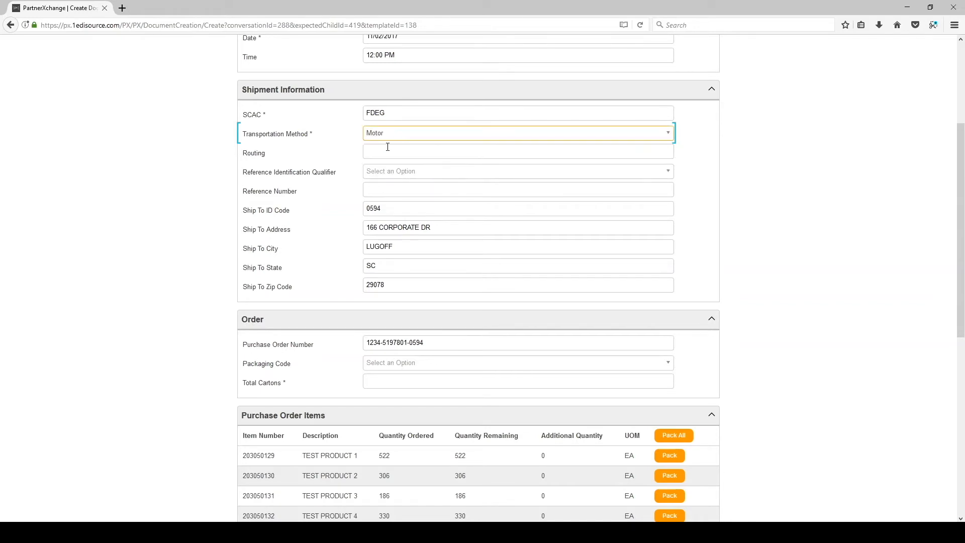
click(387, 149)
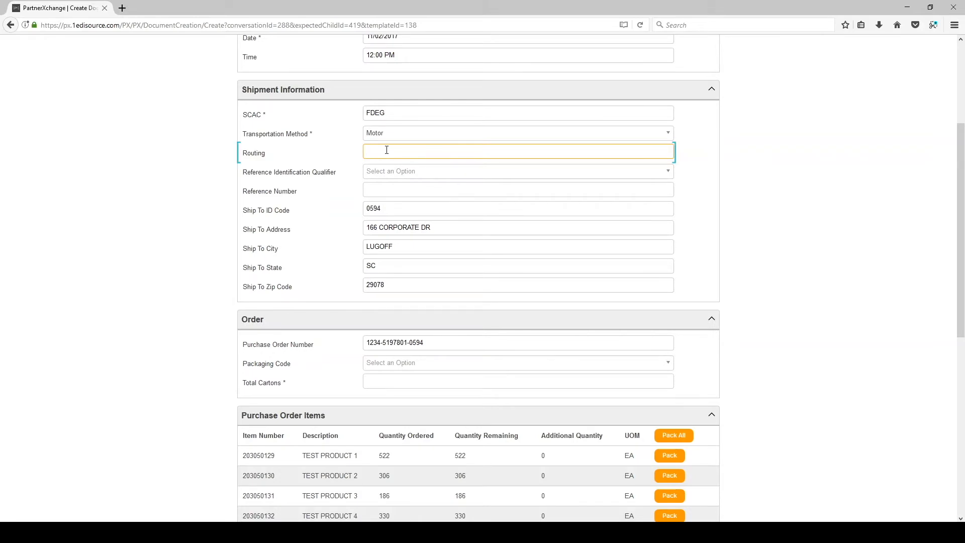
text(FedEx Ground)
- Add a Bill of Lading Number reference of 123456789
click(406, 174)
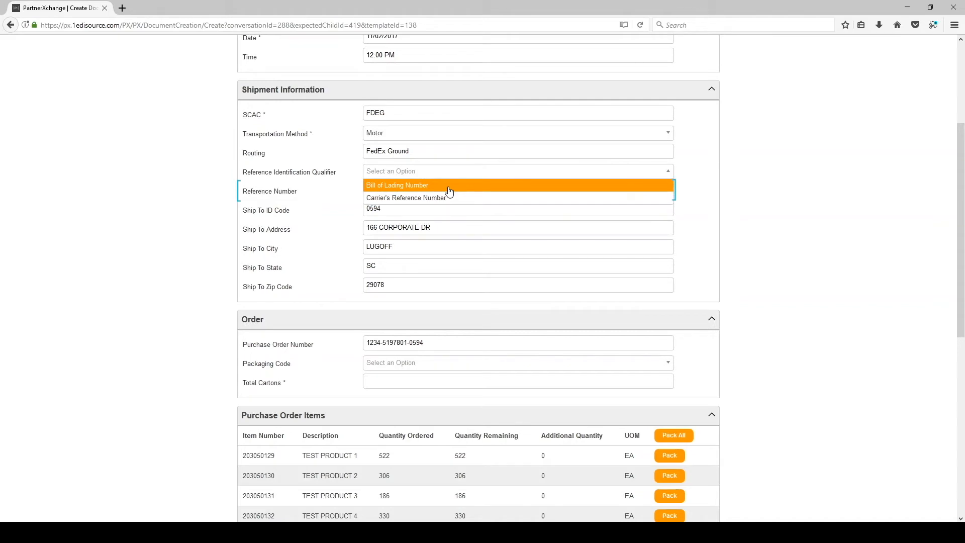
click(449, 186)
click(418, 191)
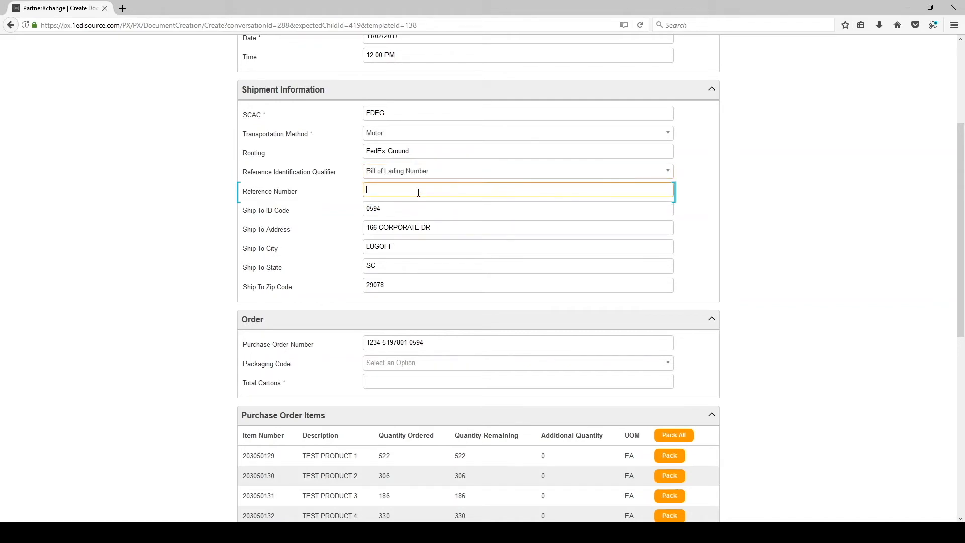
text(123456789)
scroll(282, 189, down, 5)
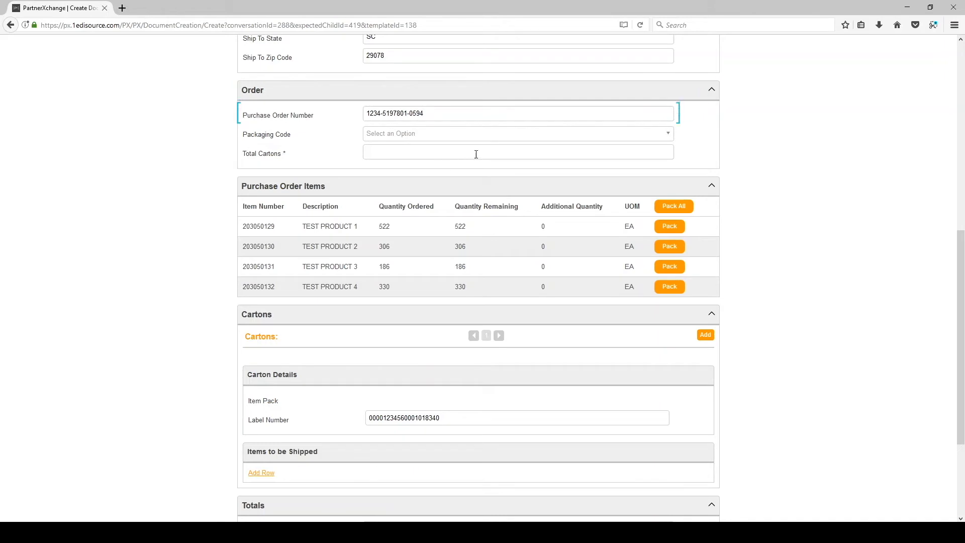
- Choose Carton Corrugated as the Order section's packaging code
click(455, 114)
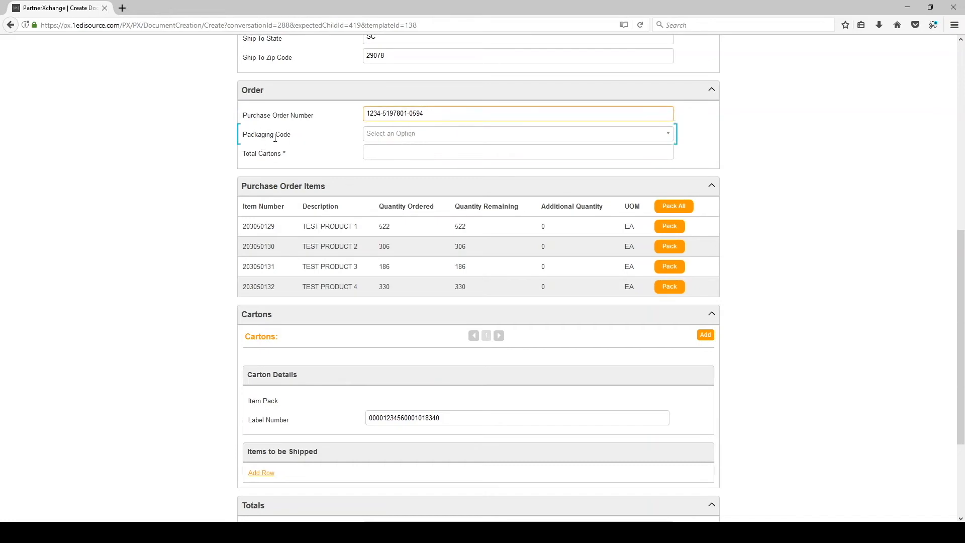
click(435, 134)
click(403, 151)
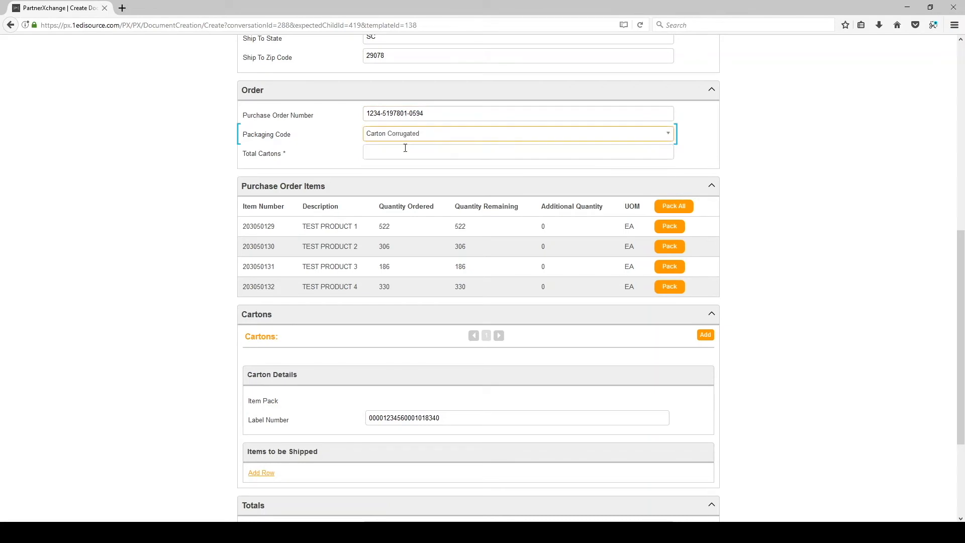
click(383, 149)
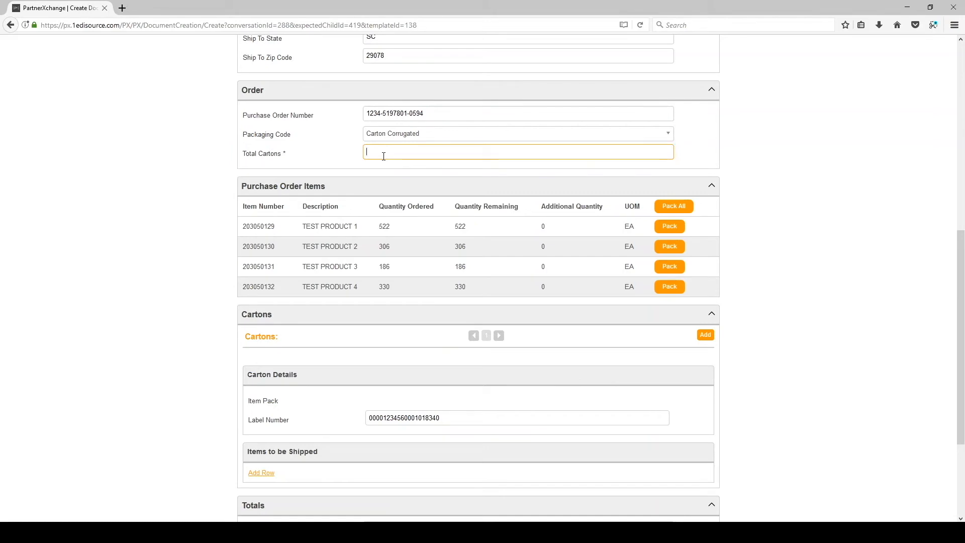
scroll(384, 155, down, 4)
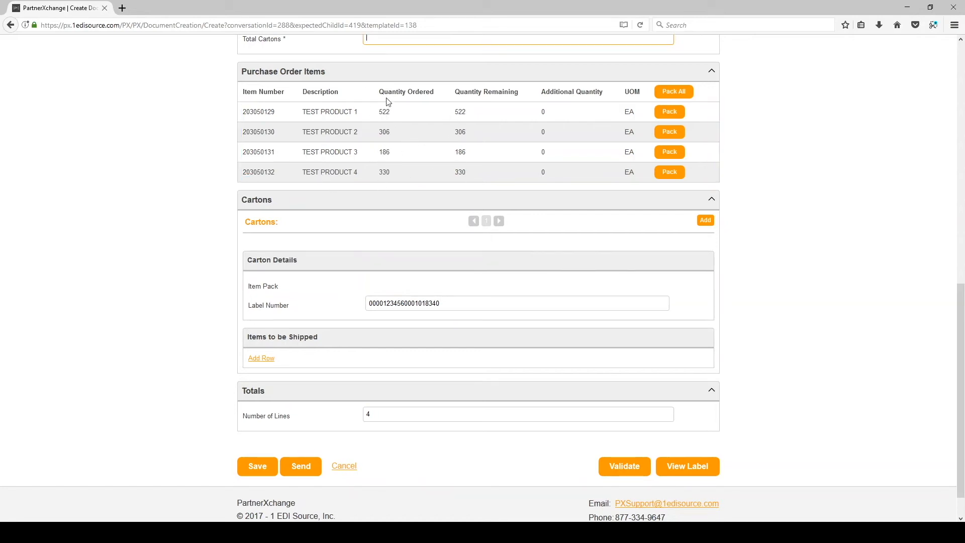
- Pack TEST PRODUCT 1 into carton 1 with quantity 50, then add a second carton
click(670, 114)
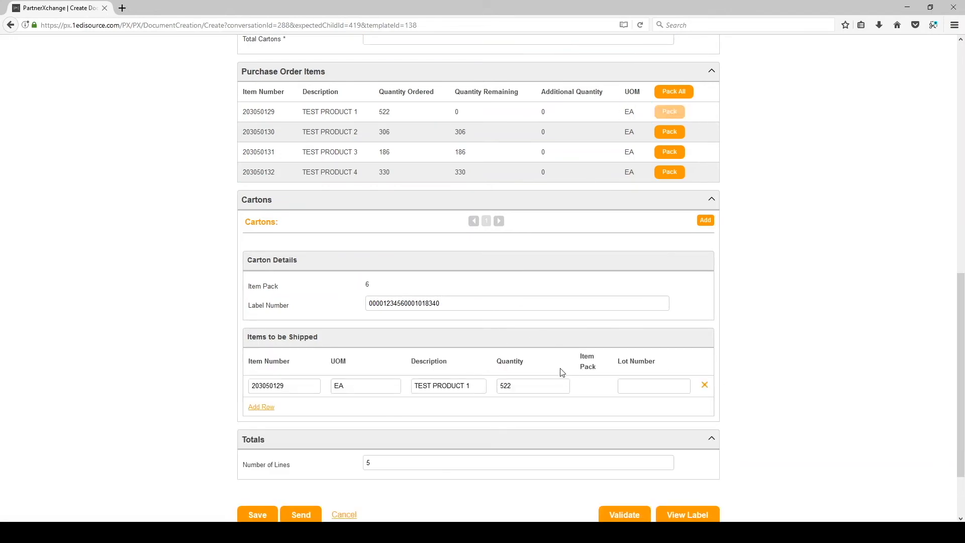
double_click(539, 386)
text(500)
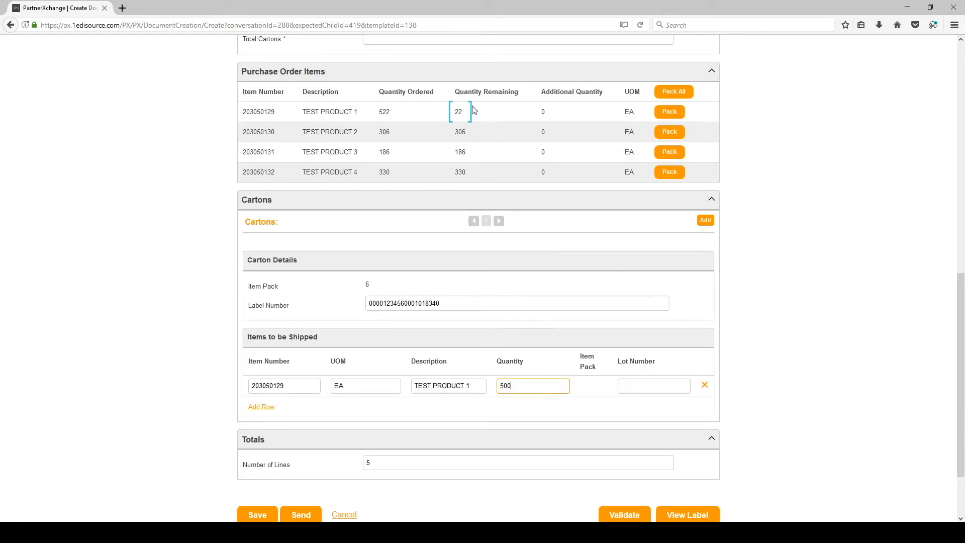
click(705, 221)
click(670, 112)
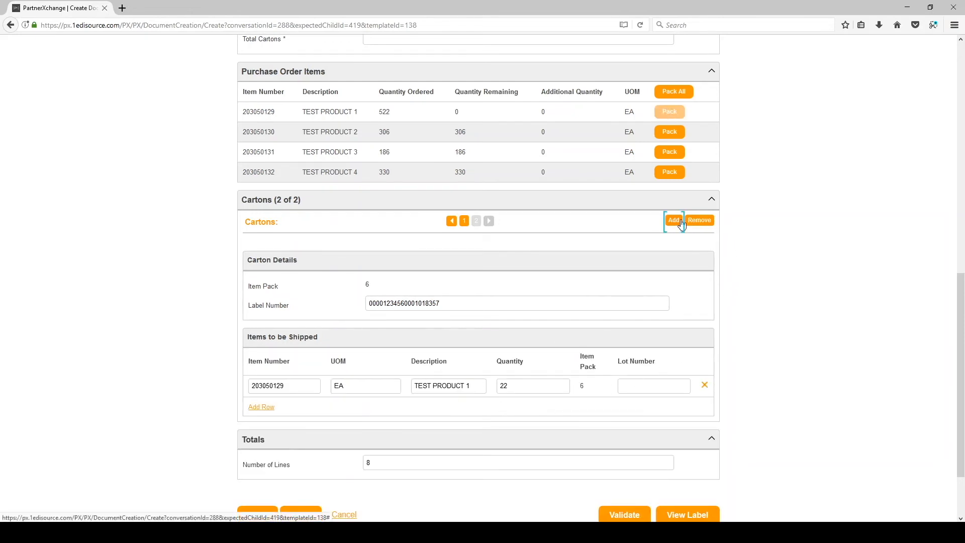
click(452, 223)
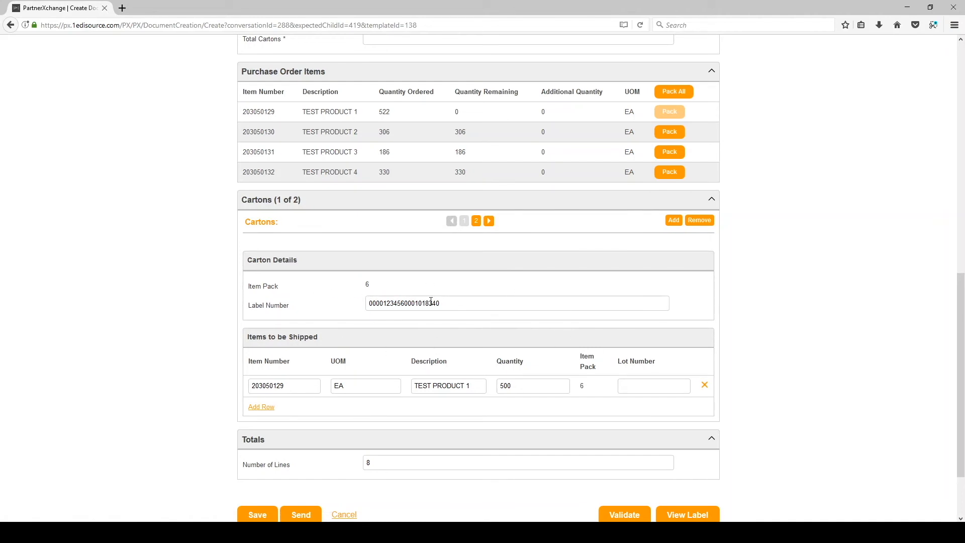
click(478, 222)
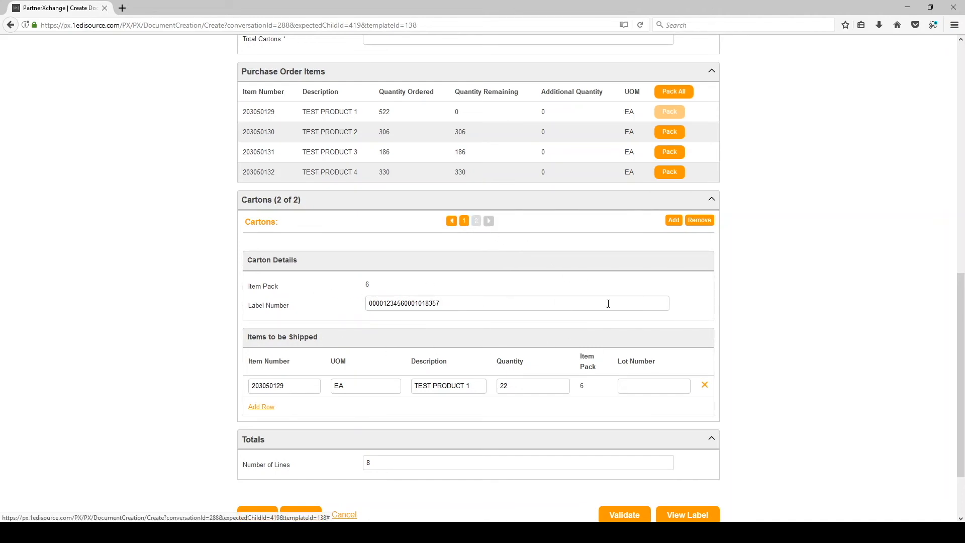
- Replace carton 2's TEST PRODUCT 1 line with TEST PRODUCT 2, 3 and 4
click(703, 386)
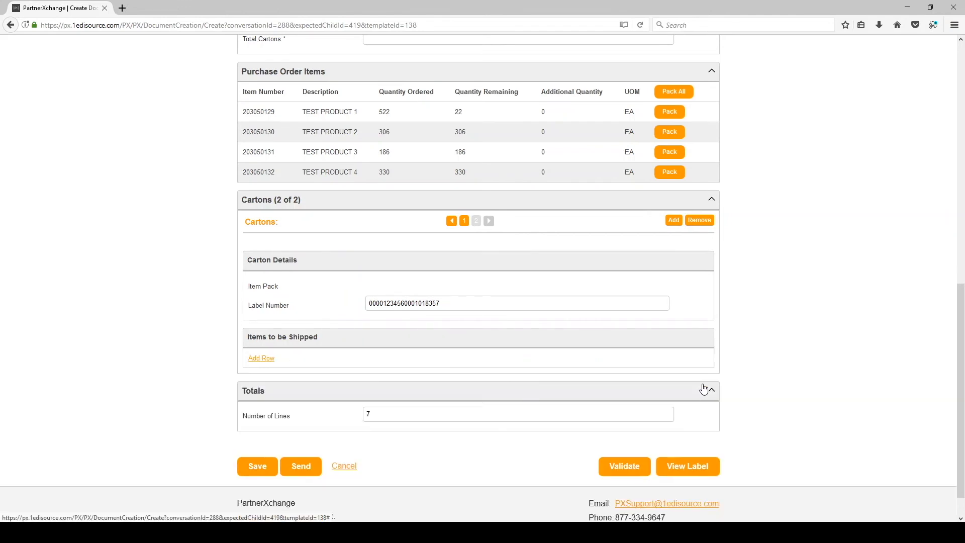
click(675, 141)
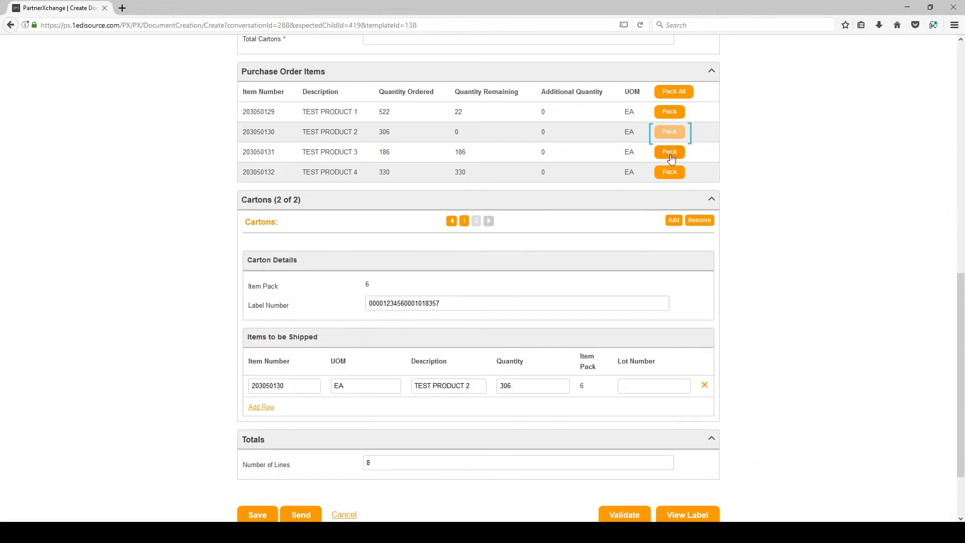
click(673, 152)
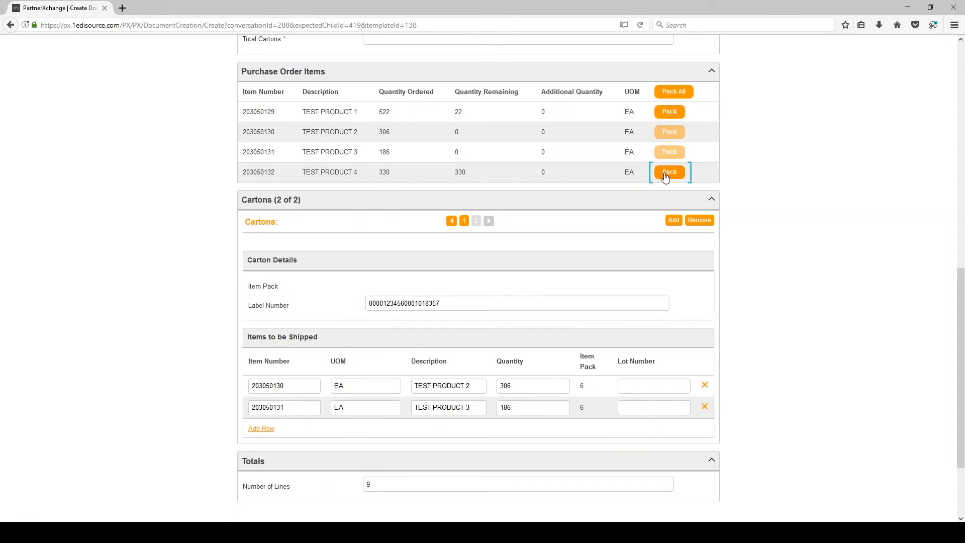
click(665, 173)
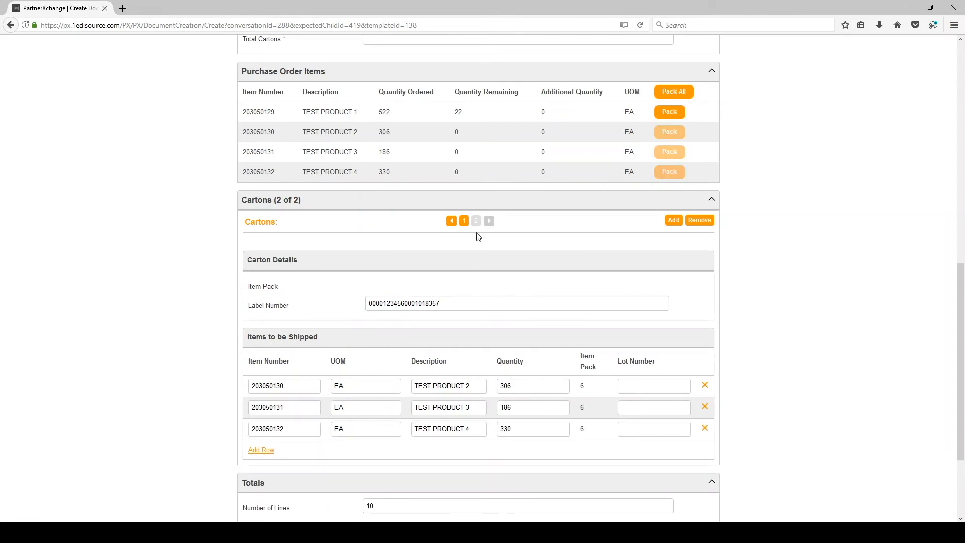
click(674, 221)
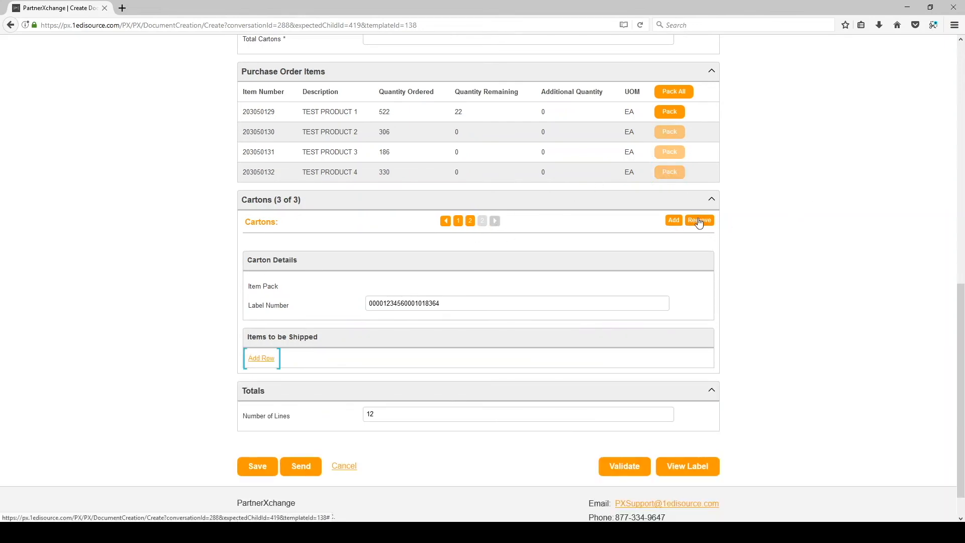
click(700, 221)
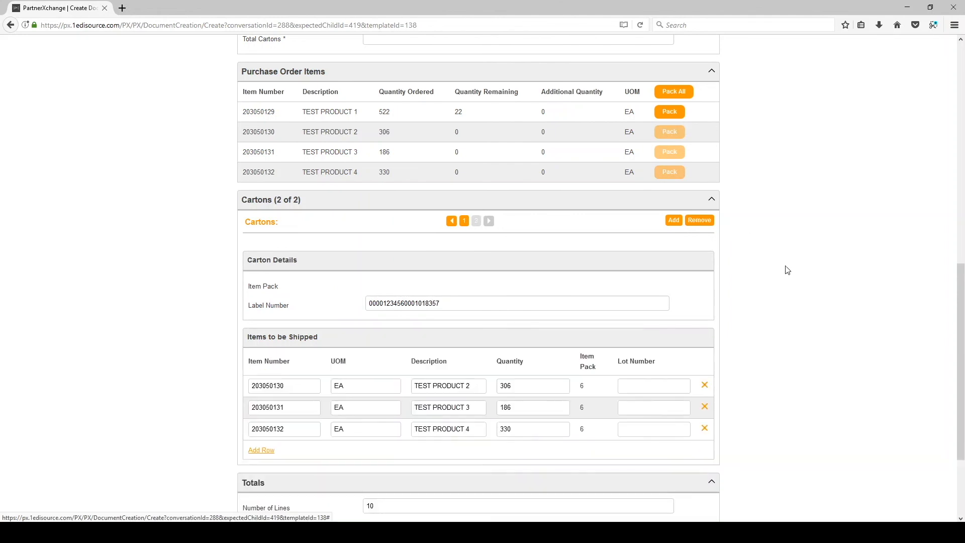
- Change carton 1's TEST PRODUCT 1 quantity to 600
click(464, 222)
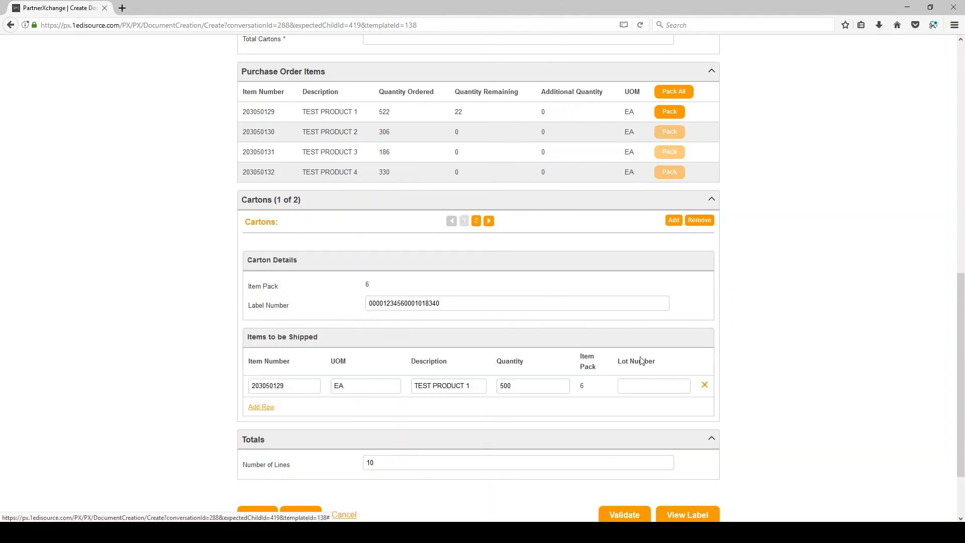
drag(528, 386, 467, 384)
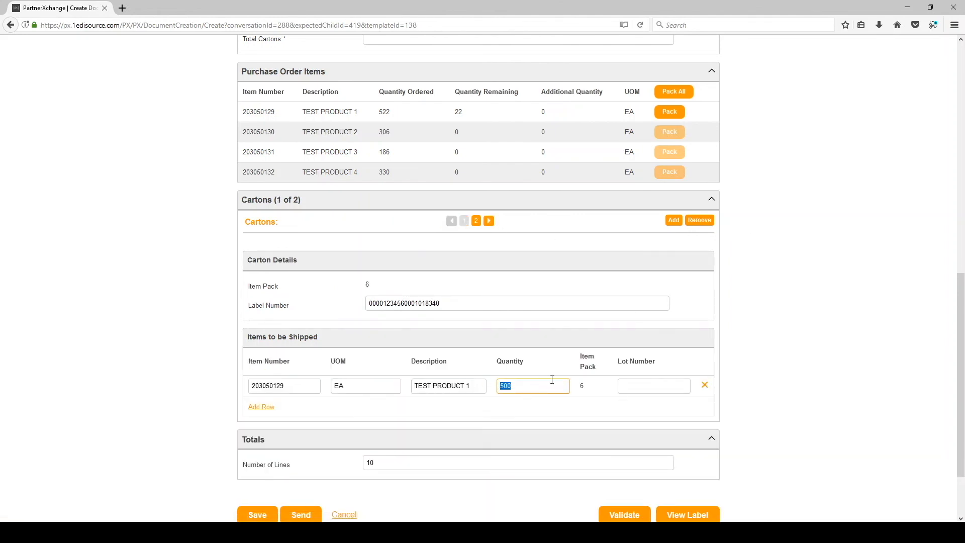
text(600)
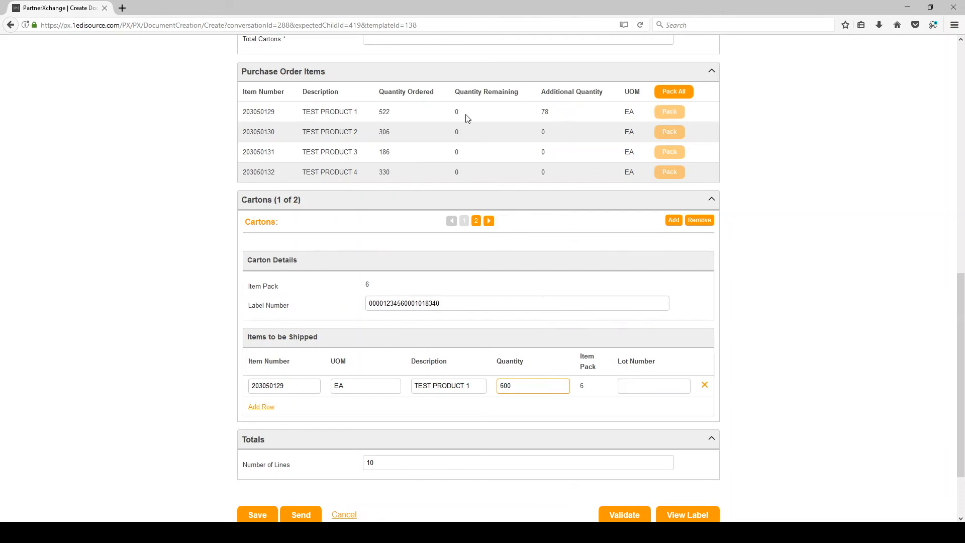
click(841, 348)
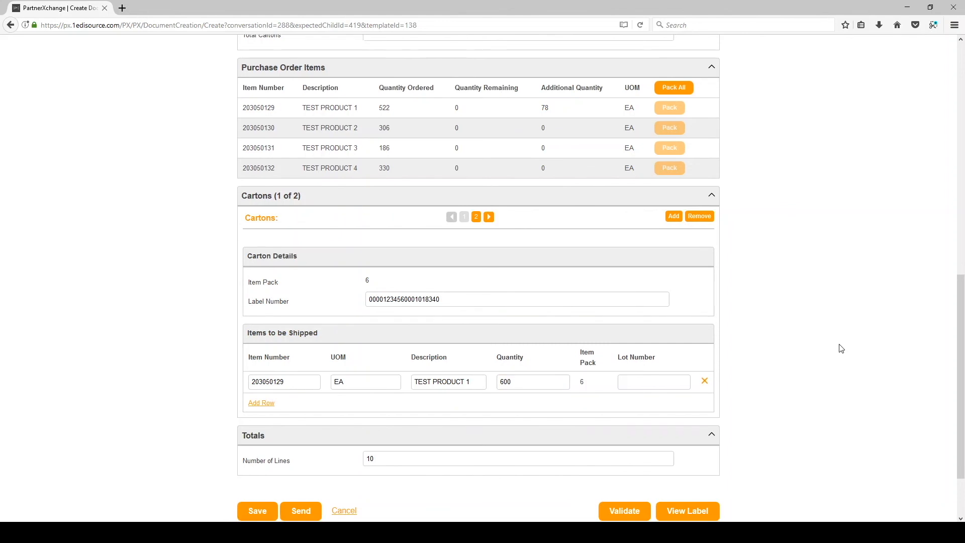
scroll(841, 348, down, 3)
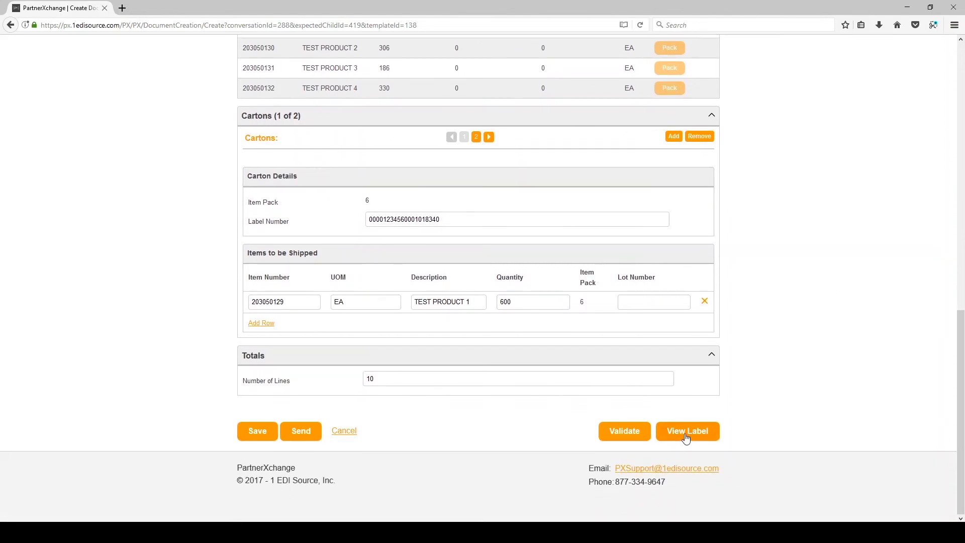
- Generate and review the two carton shipping labels, then return to the ship notice form
click(686, 438)
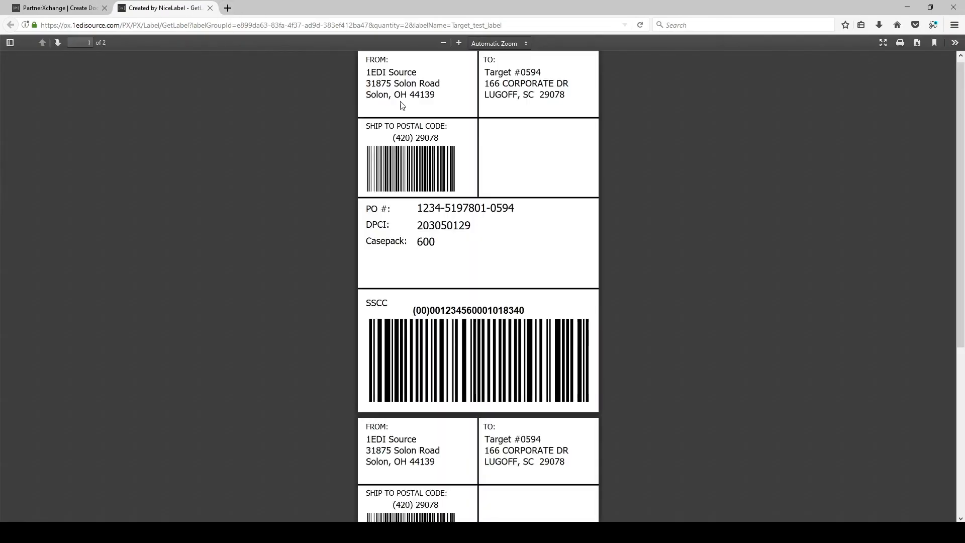
scroll(490, 179, down, 5)
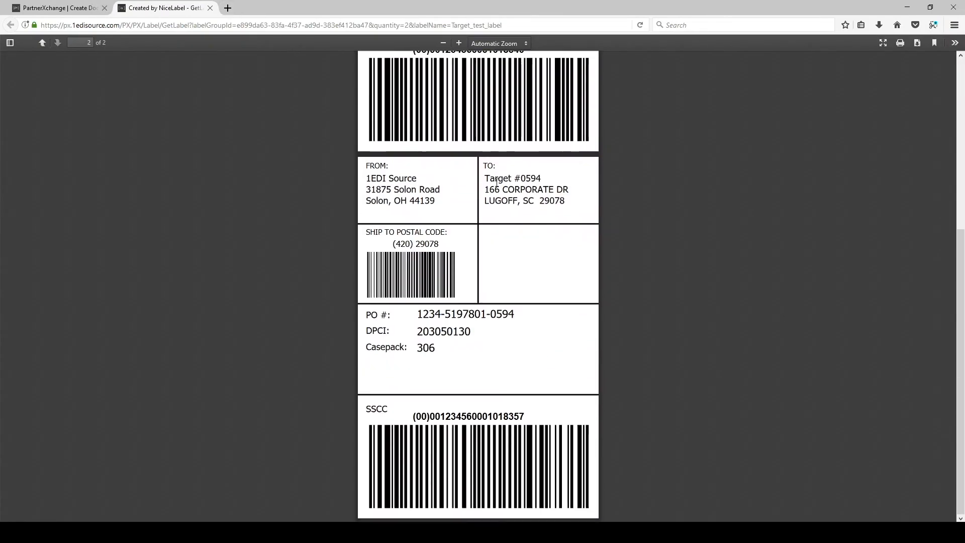
click(42, 7)
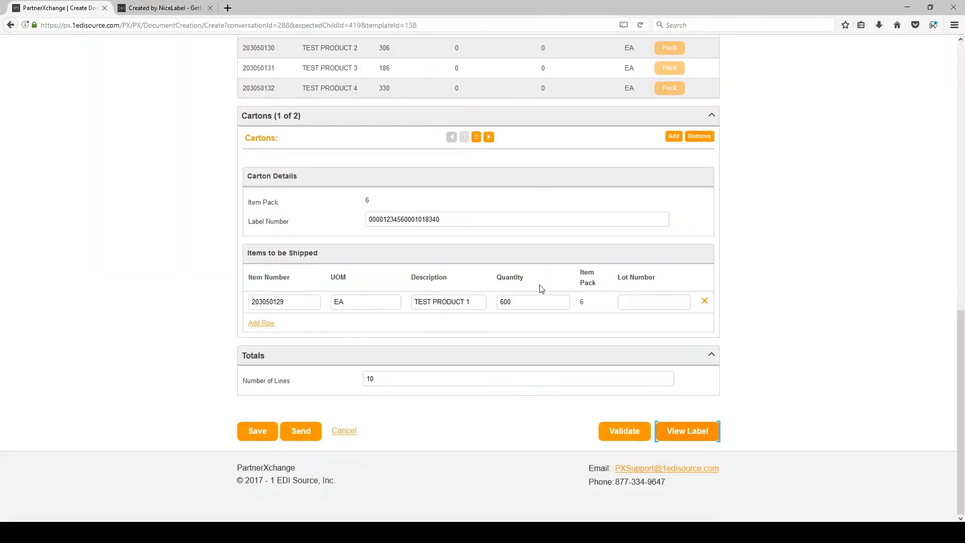
- Validate the ship notice and fill the empty Total Cartons field with 2
click(619, 439)
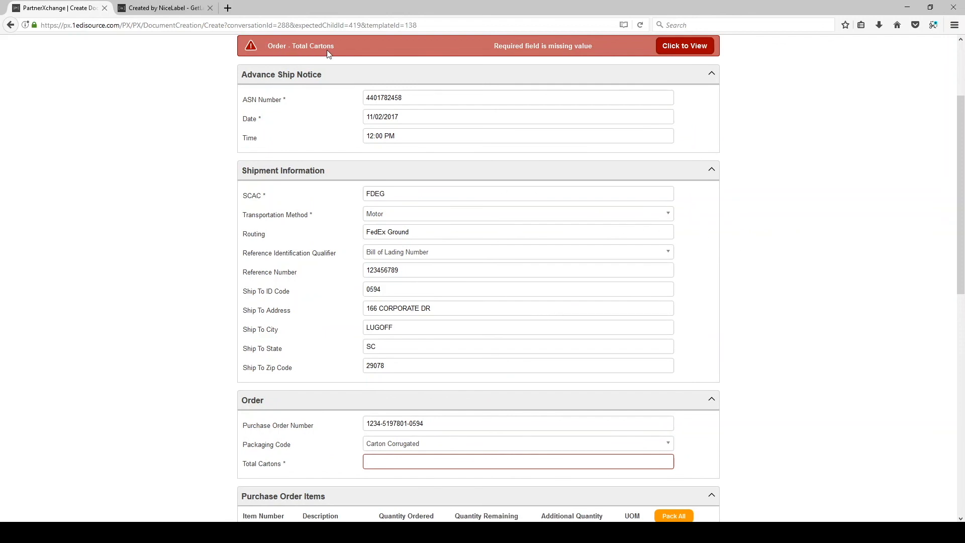
scroll(441, 79, down, 10)
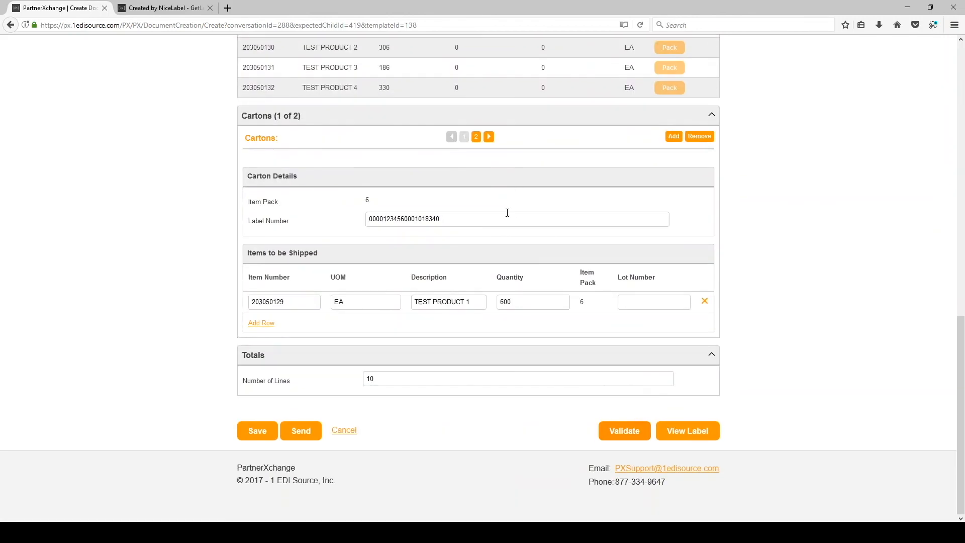
scroll(372, 142, up, 3)
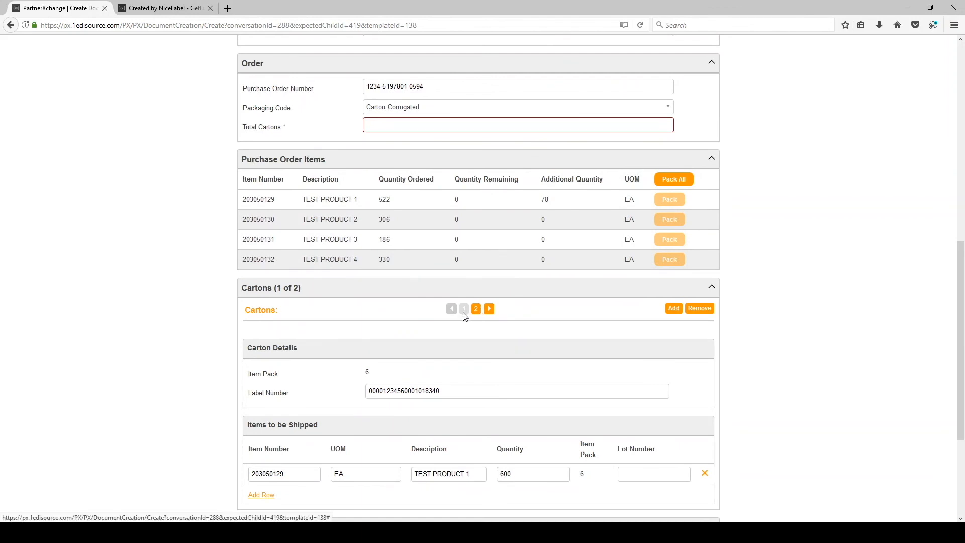
click(401, 124)
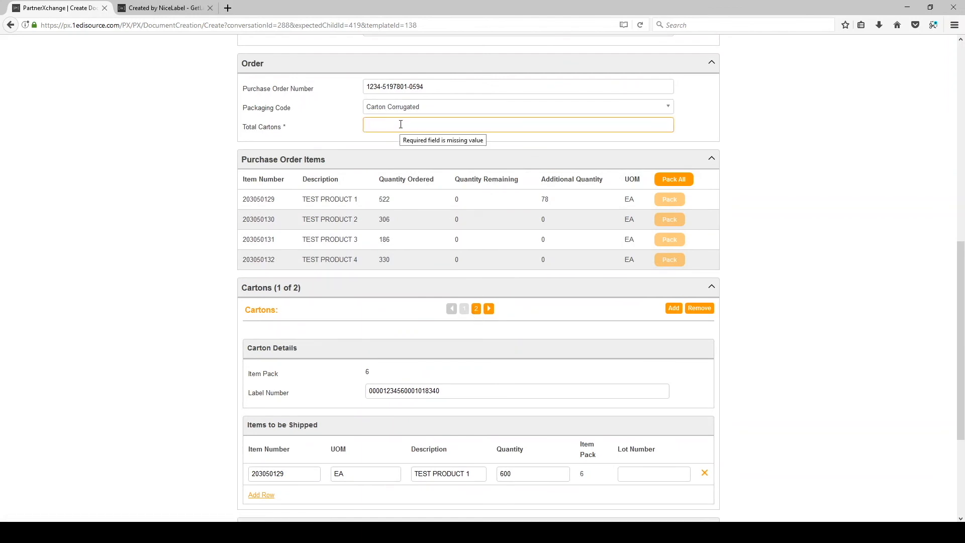
click(791, 221)
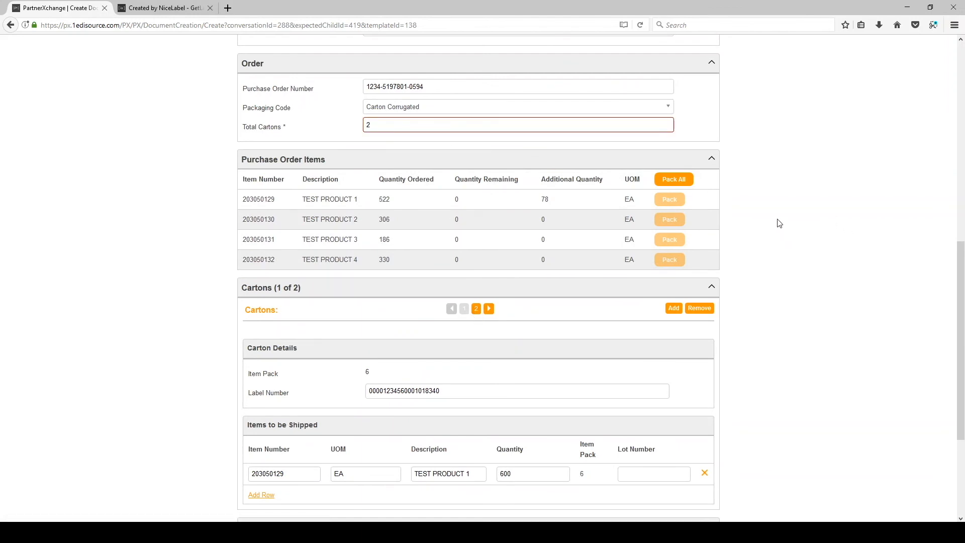
- Re-validate the ship notice and acknowledge the 'No errors were found' message
scroll(776, 231, down, 3)
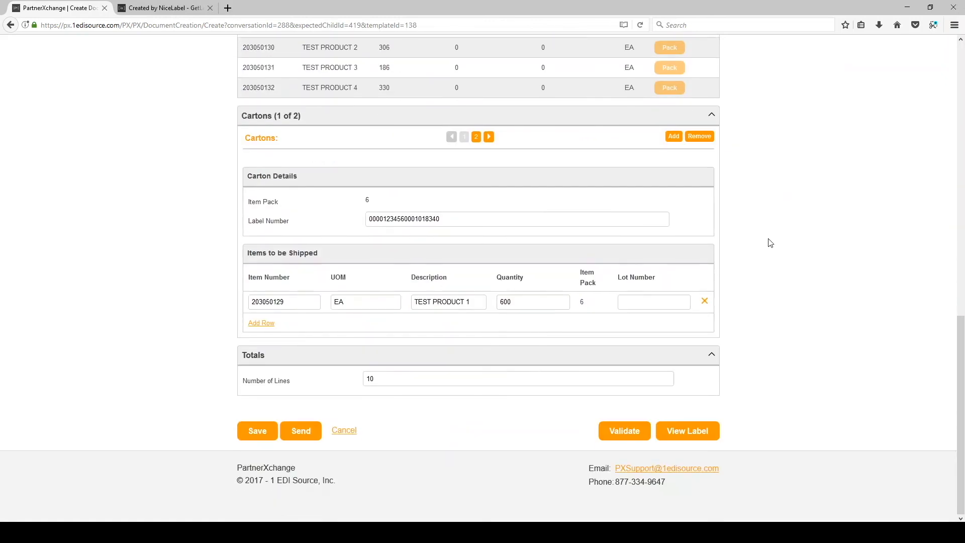
click(625, 432)
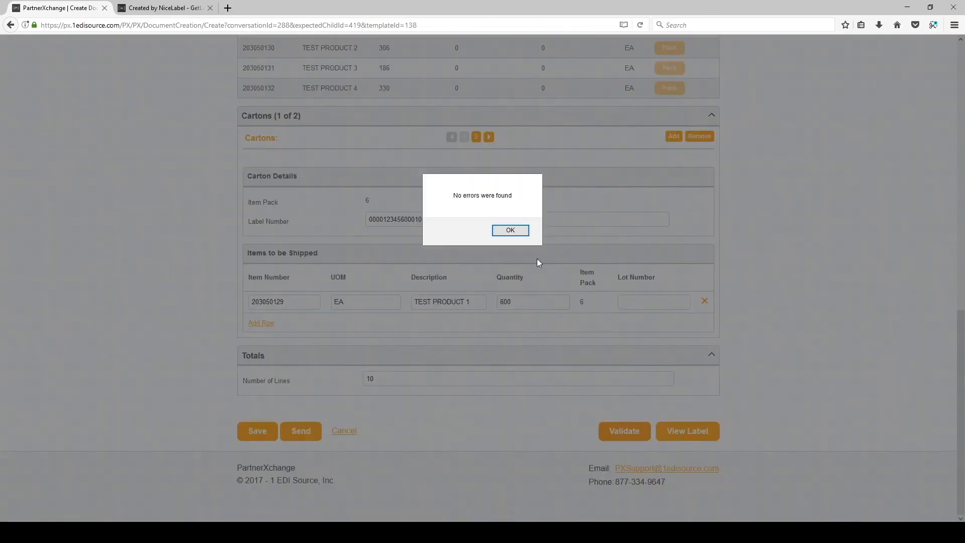
click(510, 230)
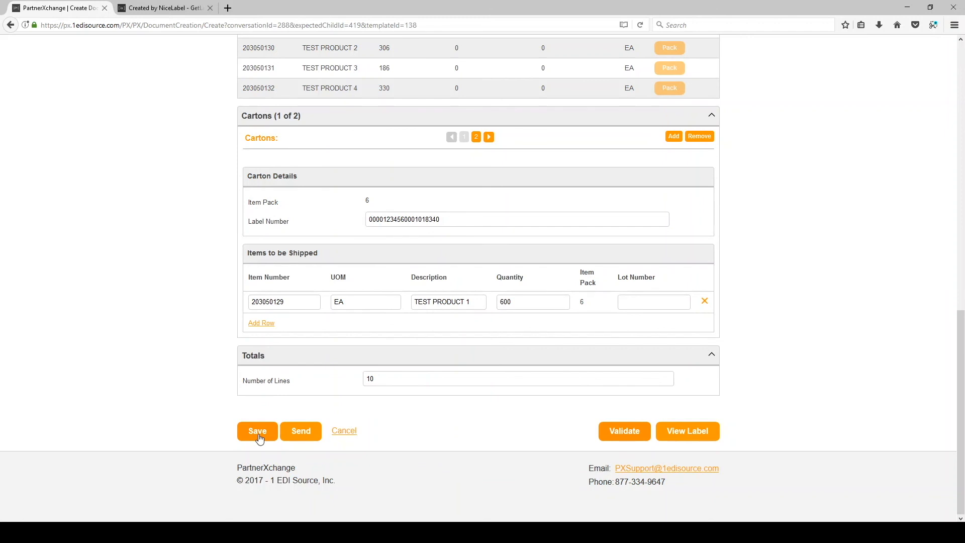
scroll(452, 435, up, 10)
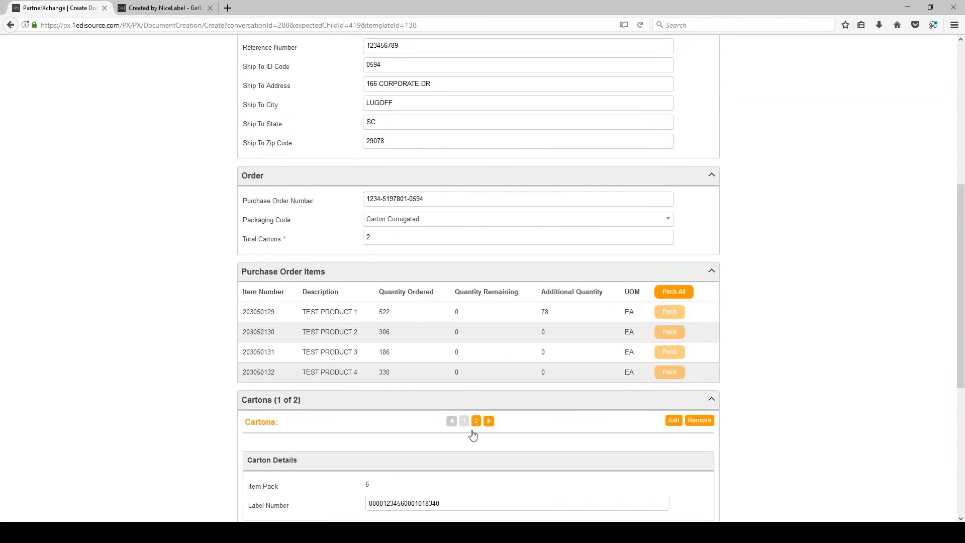